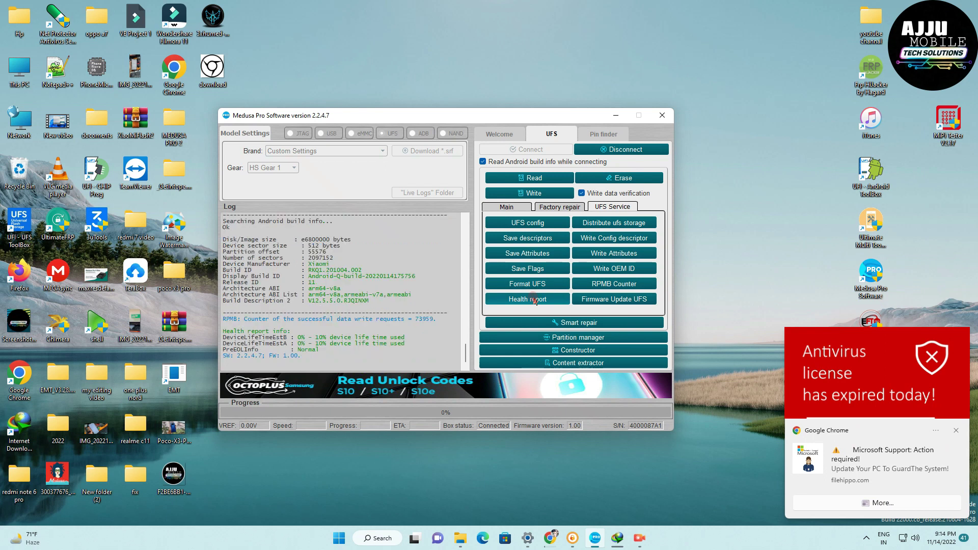
Dismiss the browser notification and open the Constructor for the connected device's partitions
left_click(957, 431)
left_click(364, 318)
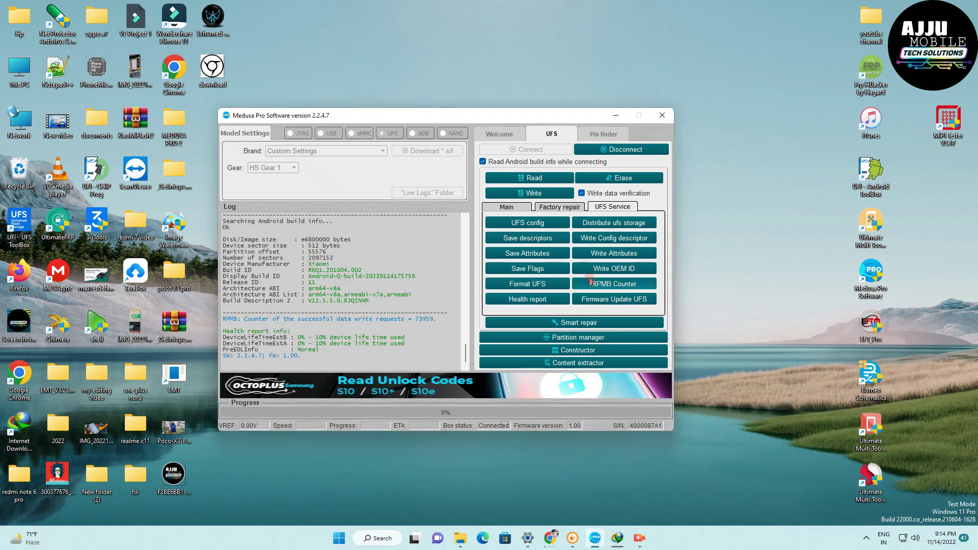
left_click(551, 207)
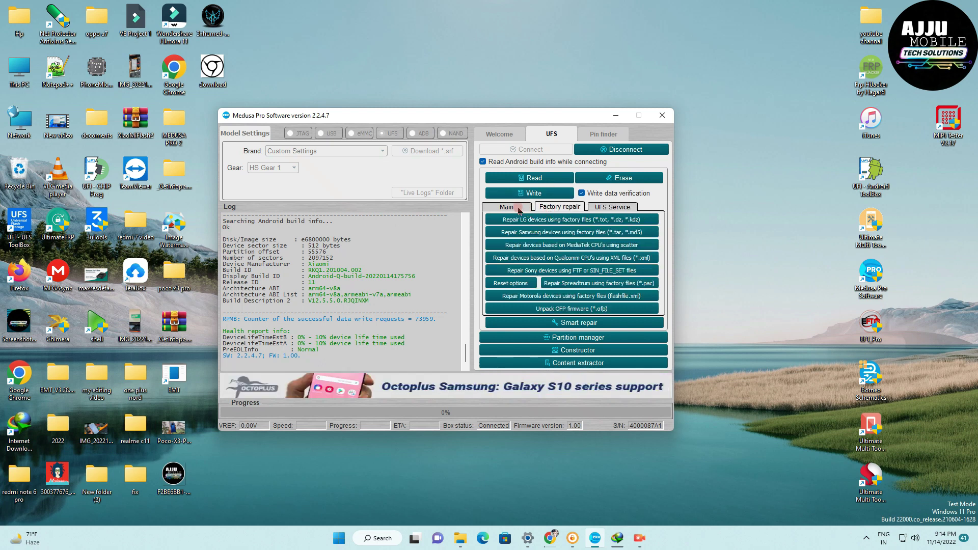
left_click(525, 209)
left_click(577, 351)
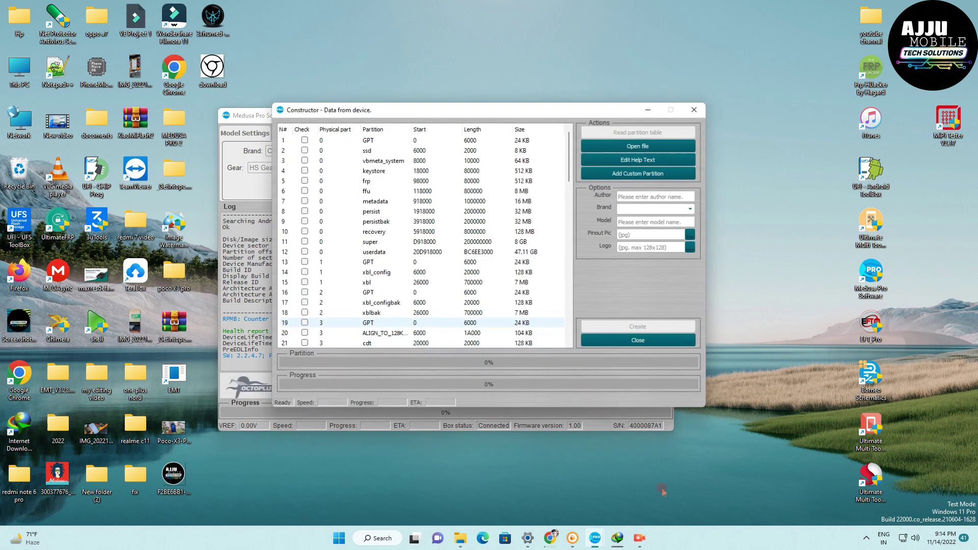
Include every device partition in the Constructor list except userdata
left_click(301, 130)
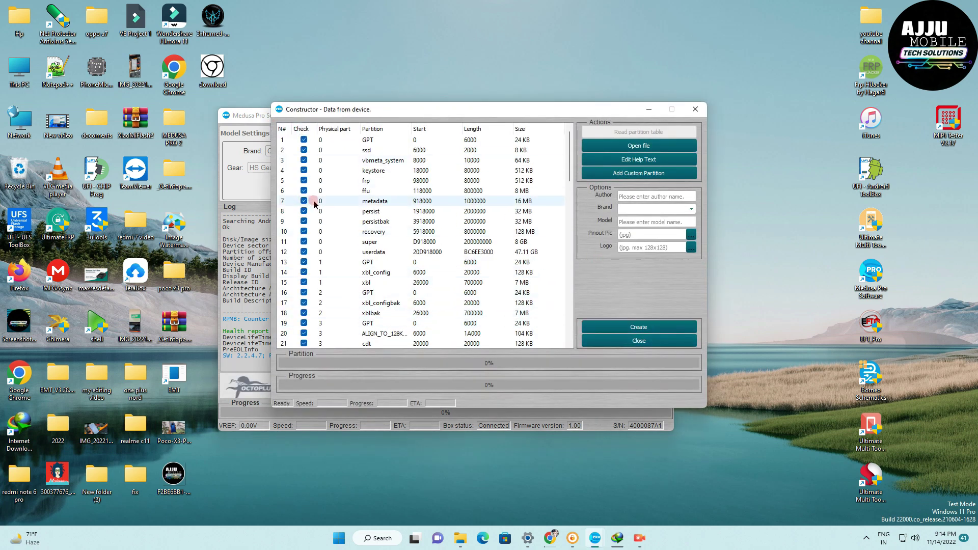
scroll(351, 229, "down", 18)
scroll(371, 255, "down", 1)
scroll(388, 309, "up", 7)
scroll(402, 227, "up", 8)
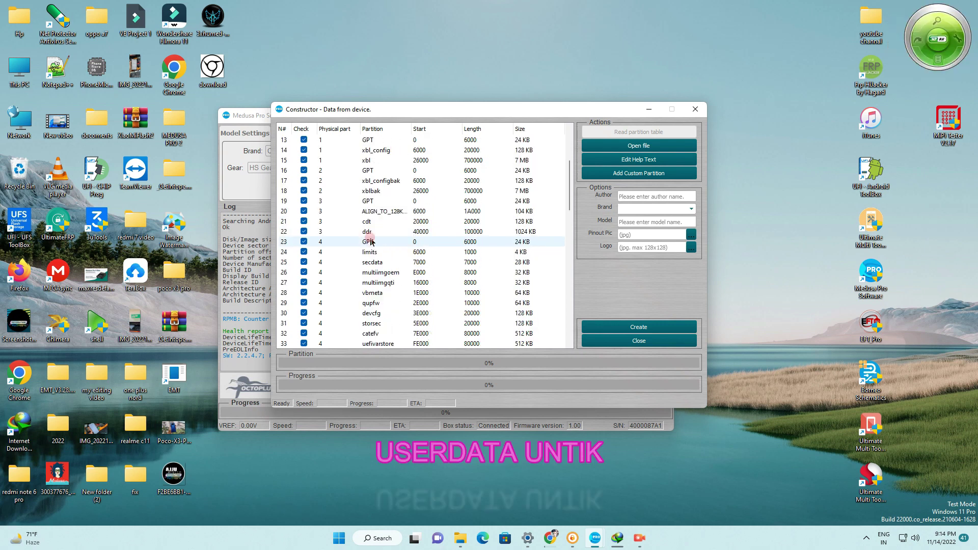
scroll(356, 252, "up", 4)
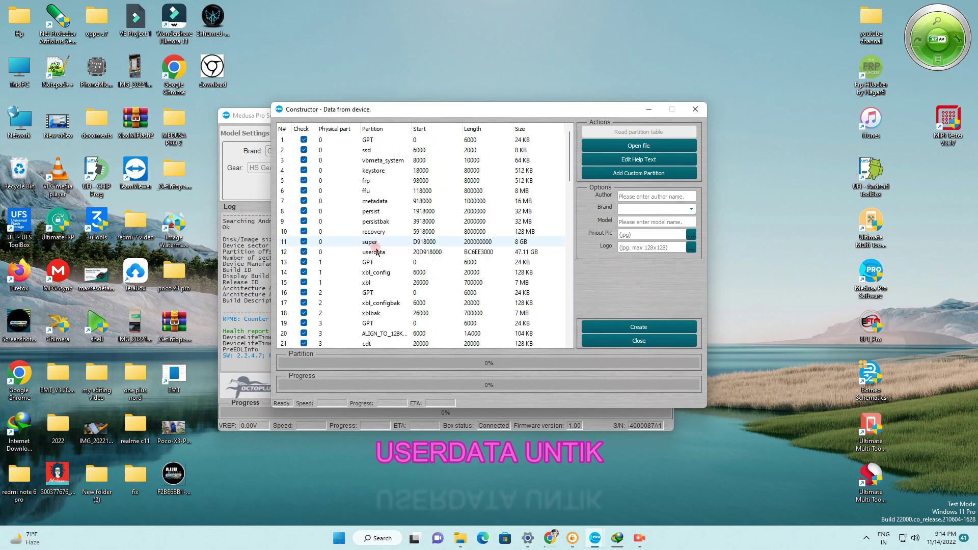
left_click(304, 251)
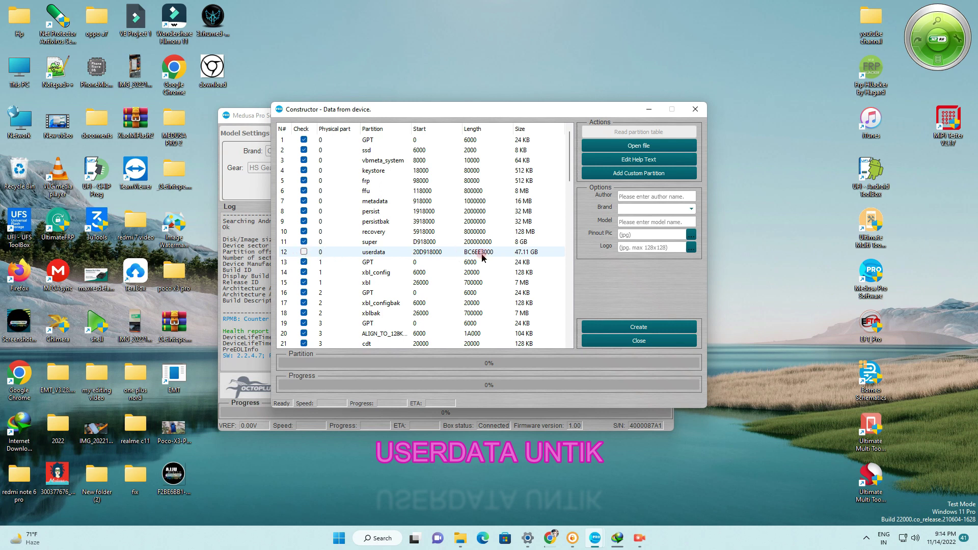
scroll(458, 244, "down", 12)
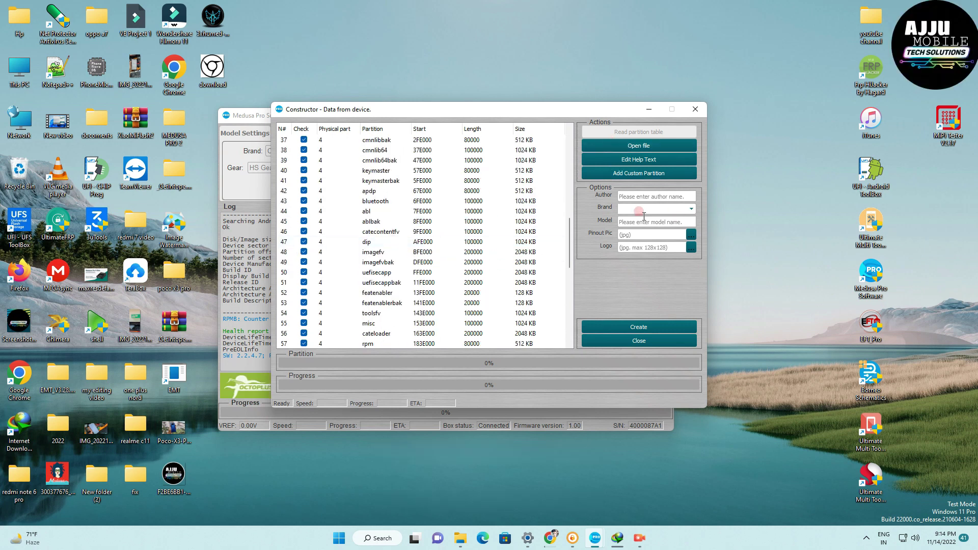
Fill in the Constructor options with author ajju_mobile, brand Xiaomi and model poco x3 pro
left_click(644, 197)
type("ajju_mobile")
left_click(691, 209)
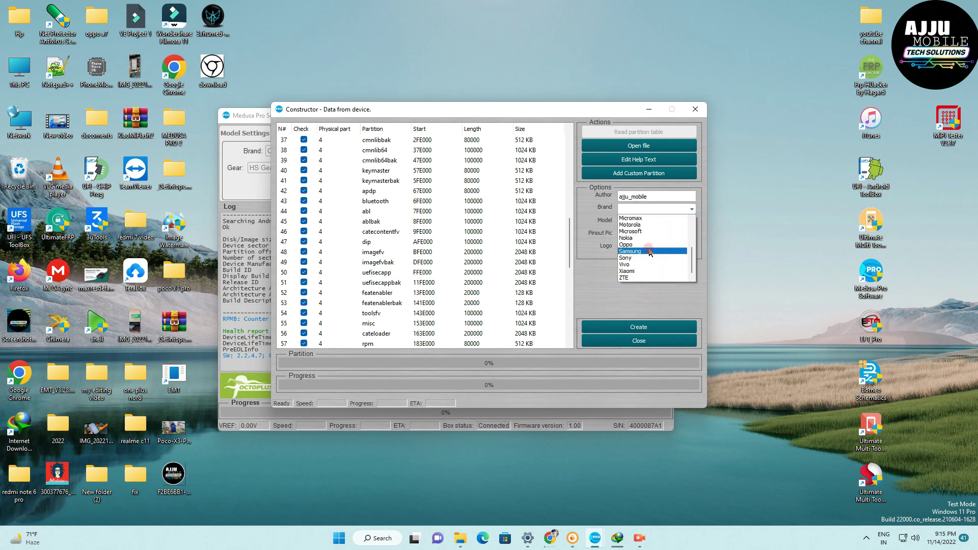
left_click(631, 271)
left_click(635, 222)
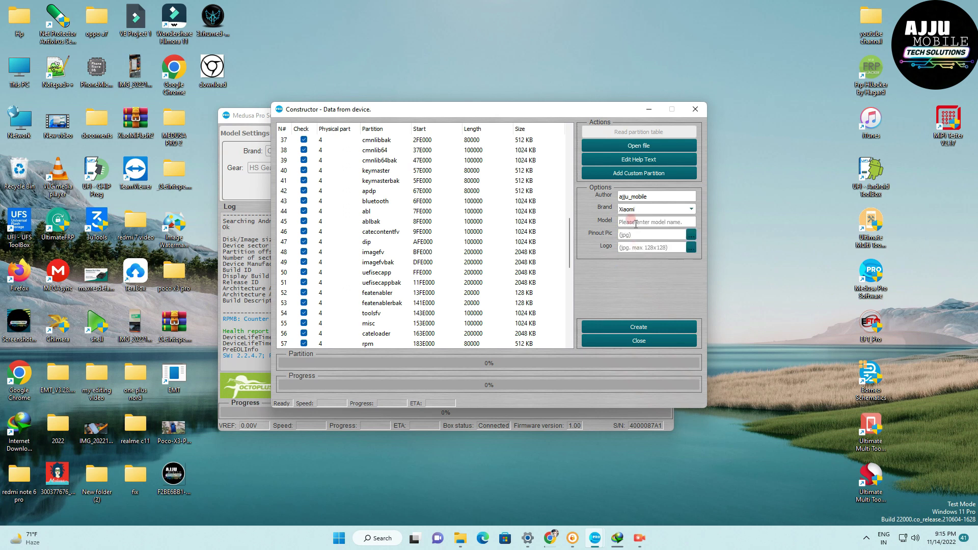
type("poco x3 pro")
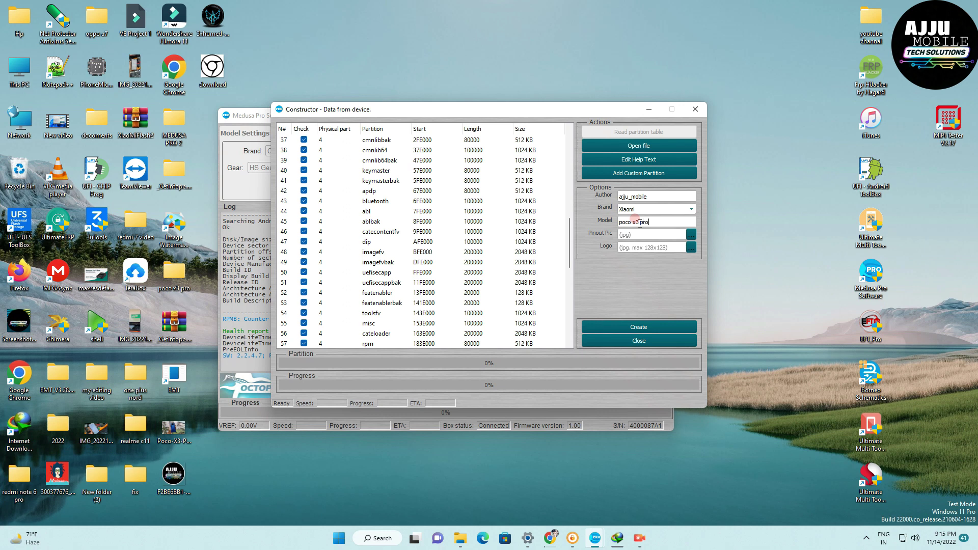
Load Poco-X3-Pro-Review-1 from the Desktop as the pinout picture and leave the logo unset
left_click(691, 234)
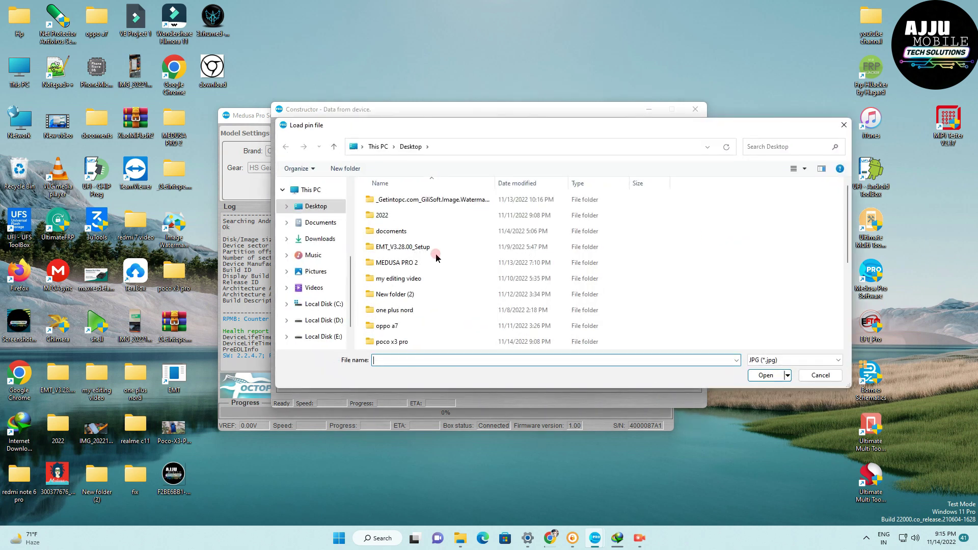
scroll(404, 244, "down", 4)
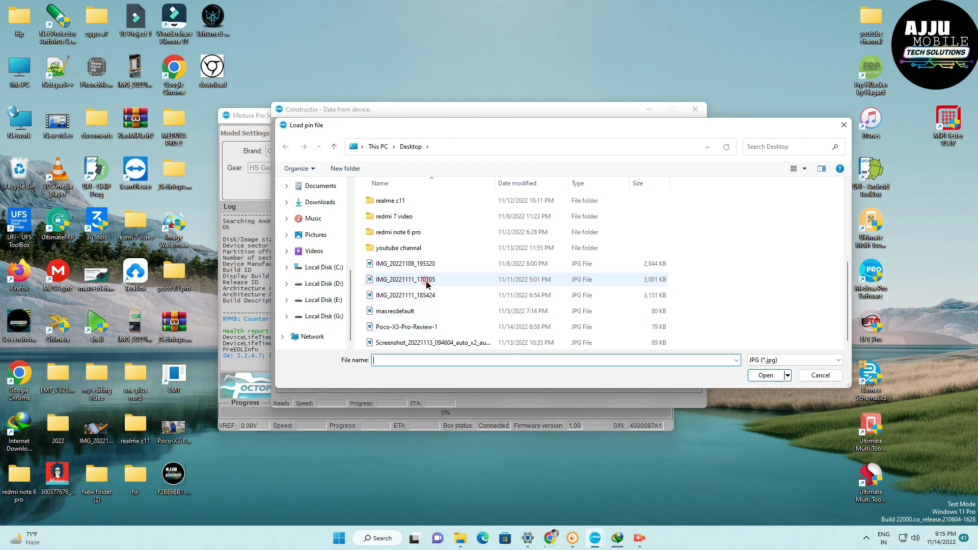
double_click(406, 326)
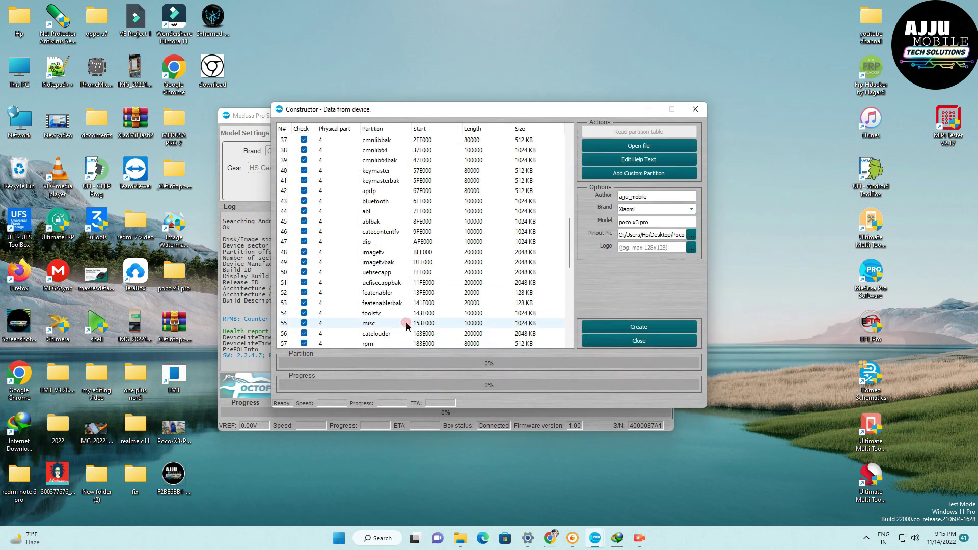
left_click(691, 250)
left_click(841, 116)
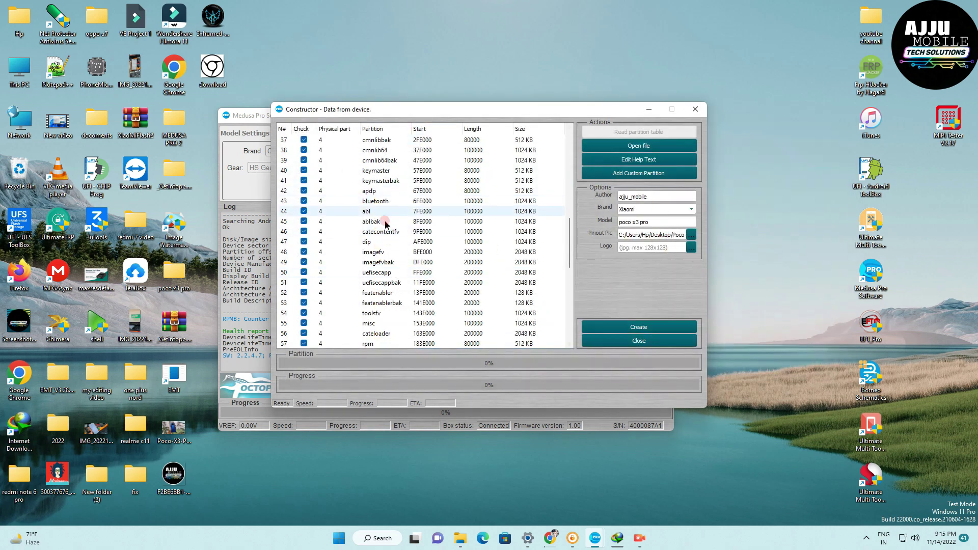
Create the SRF backup of the checked partitions as "Xiaomi_poco x3 pro" in New folder on Local Disk (G:)
left_click_drag(569, 258, 569, 312)
left_click(639, 327)
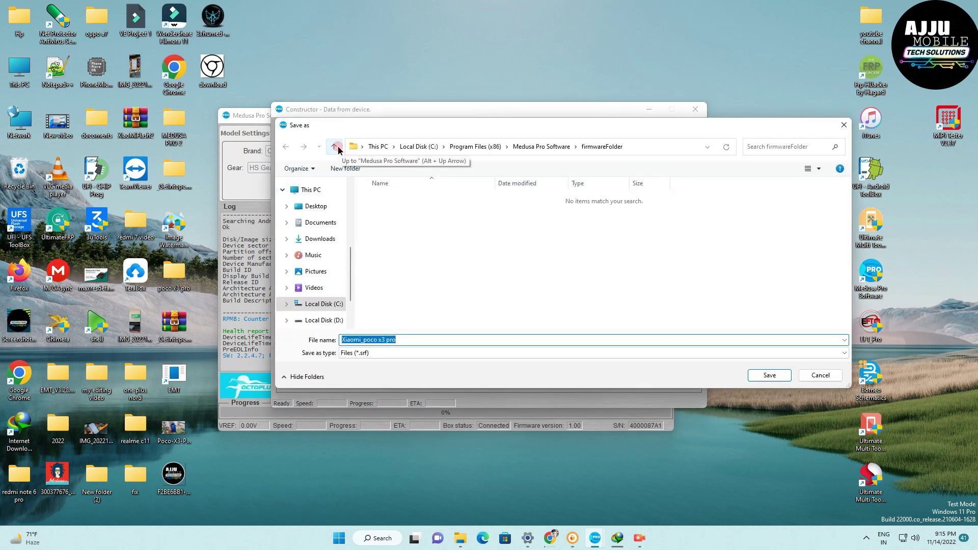
scroll(312, 255, "down", 3)
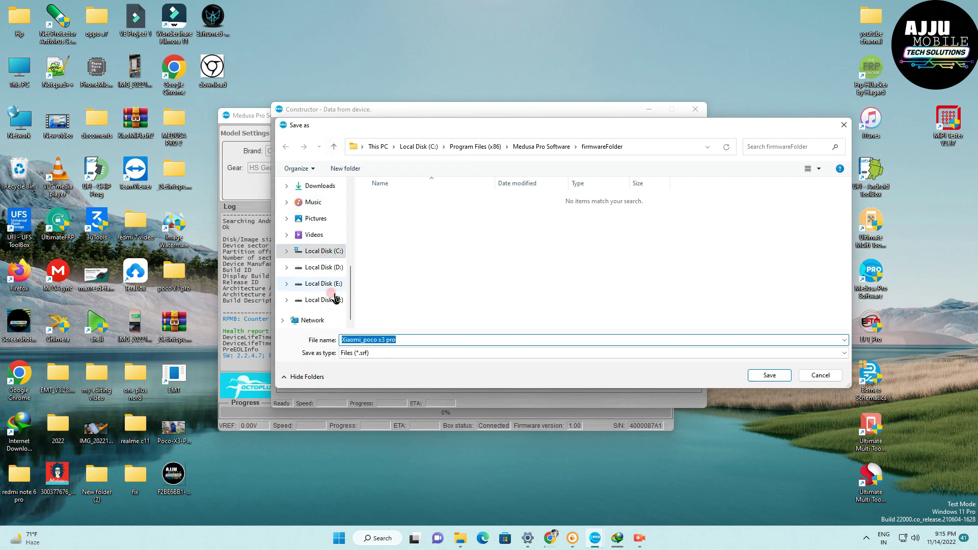
left_click(324, 299)
scroll(406, 308, "down", 5)
scroll(406, 308, "down", 2)
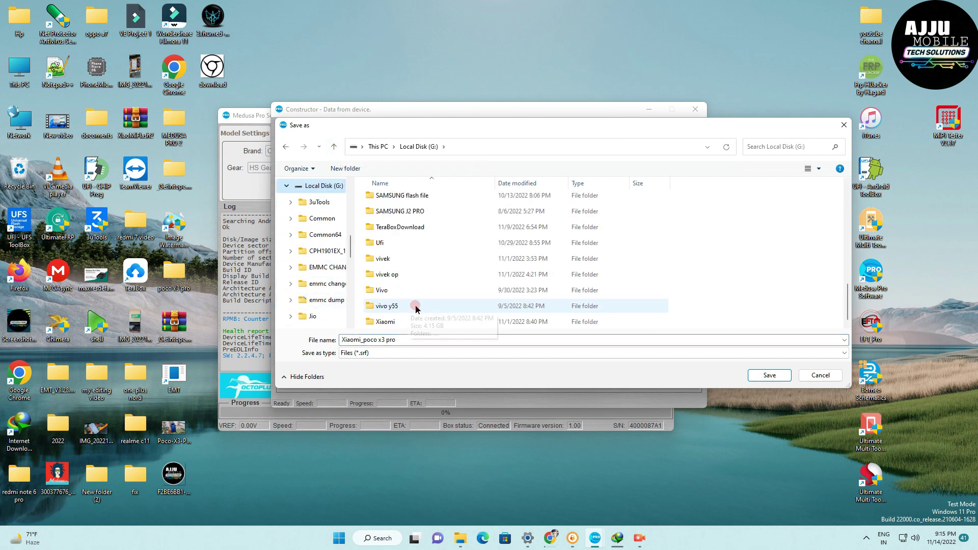
left_click(401, 230)
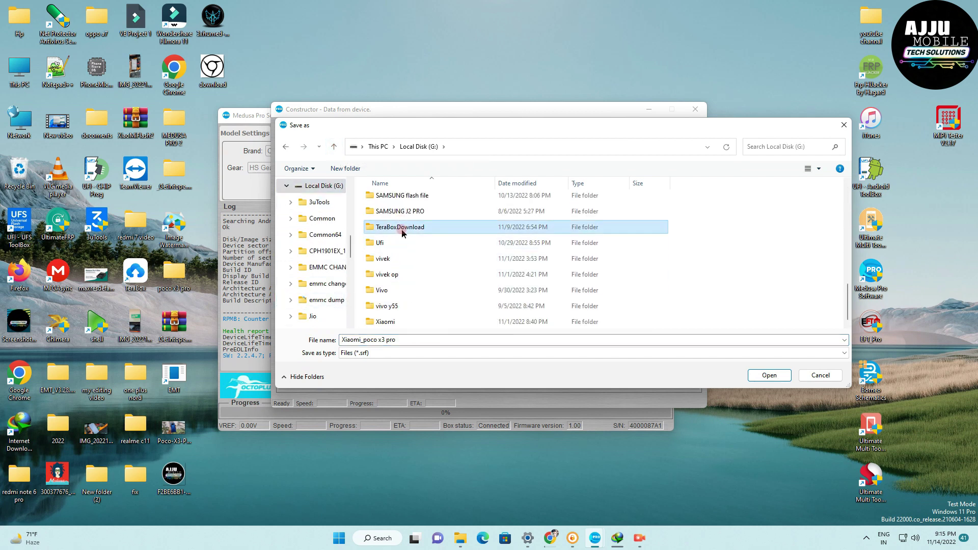
scroll(402, 232, "up", 2)
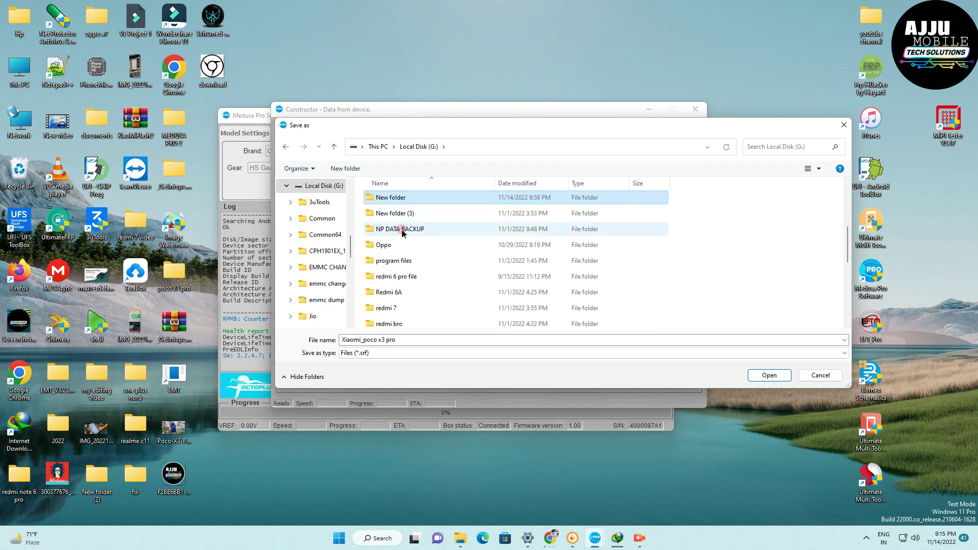
double_click(398, 198)
left_click(754, 376)
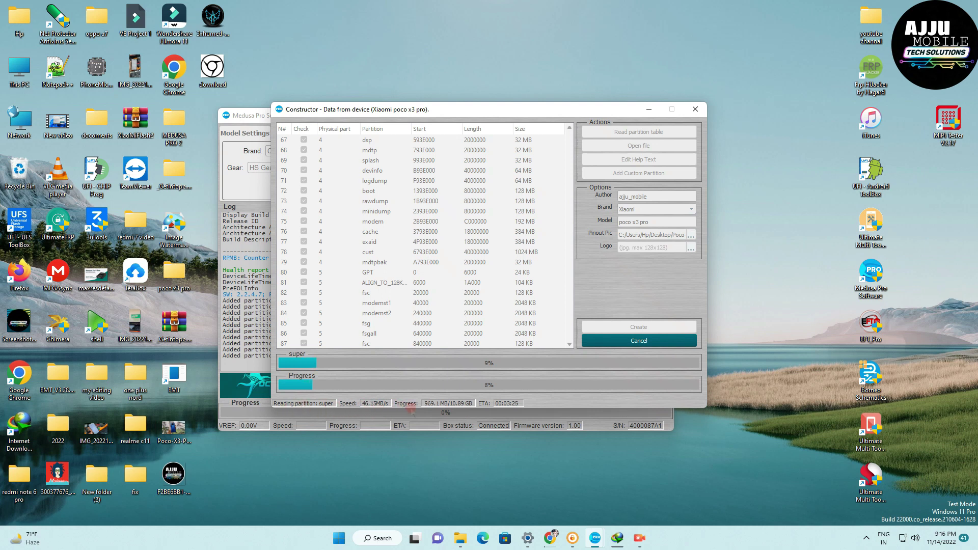
Move the Constructor window off the log while the backup is read, and close it when the job finishes
left_click_drag(360, 112, 665, 134)
left_click_drag(760, 220, 664, 133)
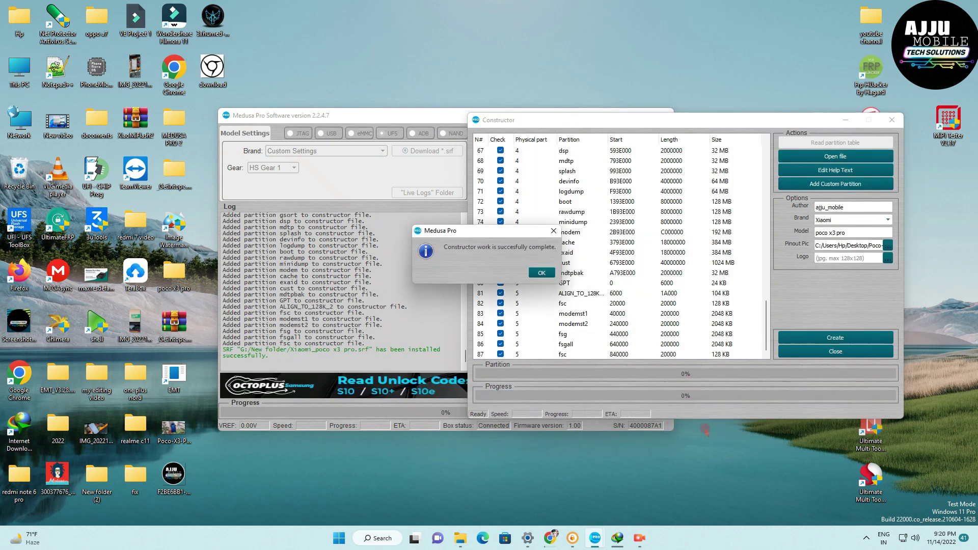
left_click(542, 272)
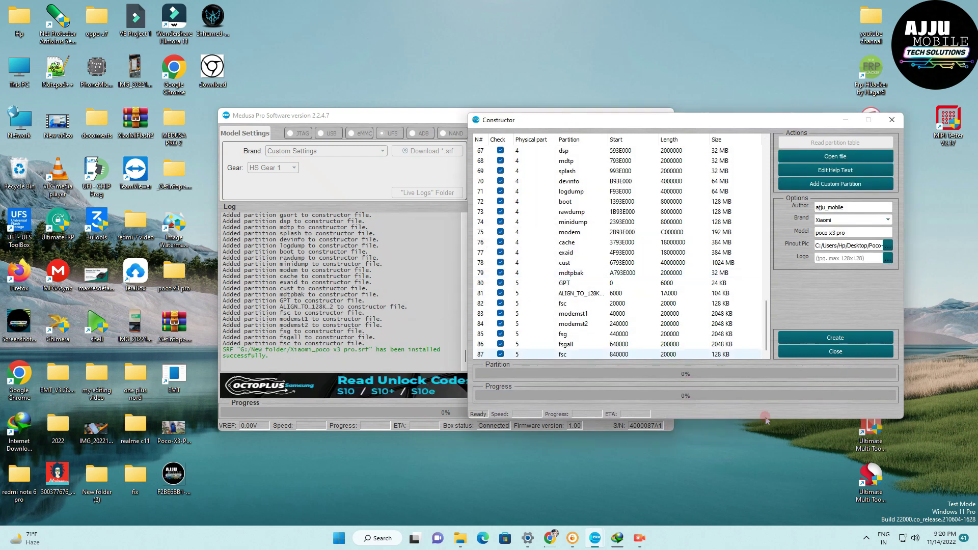
left_click(891, 121)
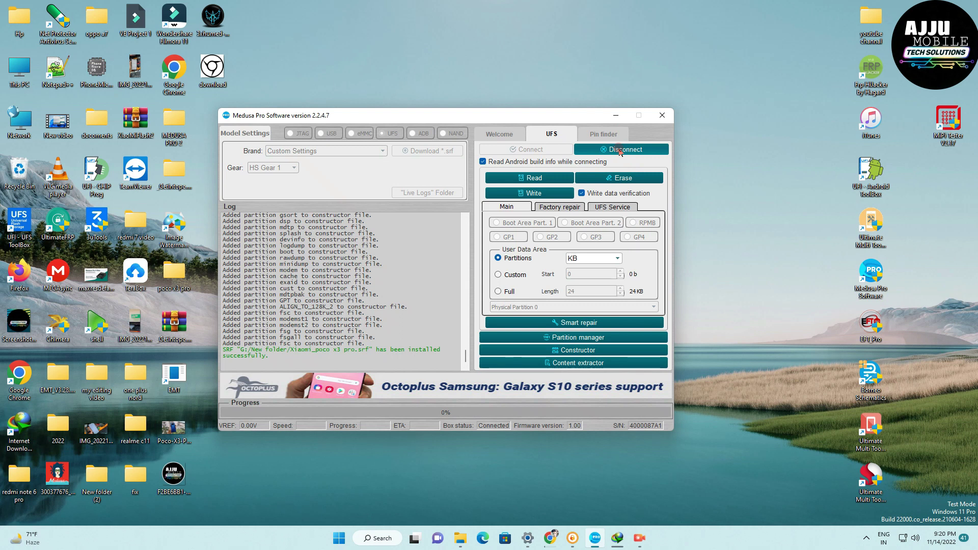
Reconnect the UFS chip and run the Format UFS operation on it
left_click(620, 150)
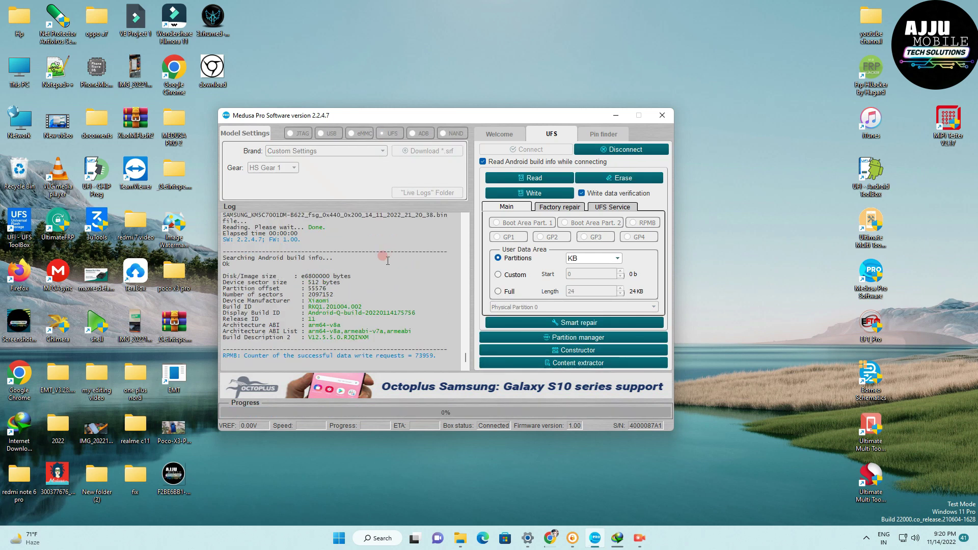
left_click(553, 209)
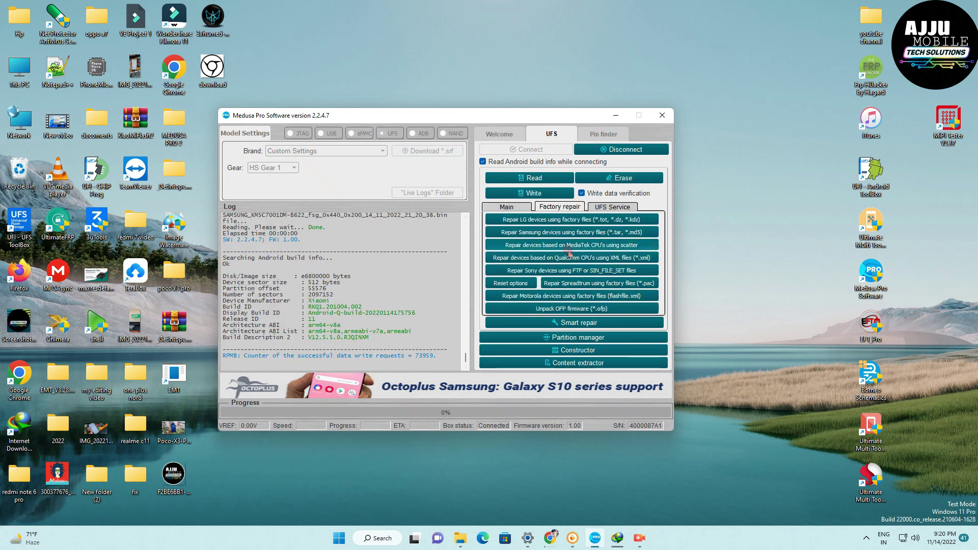
left_click(617, 207)
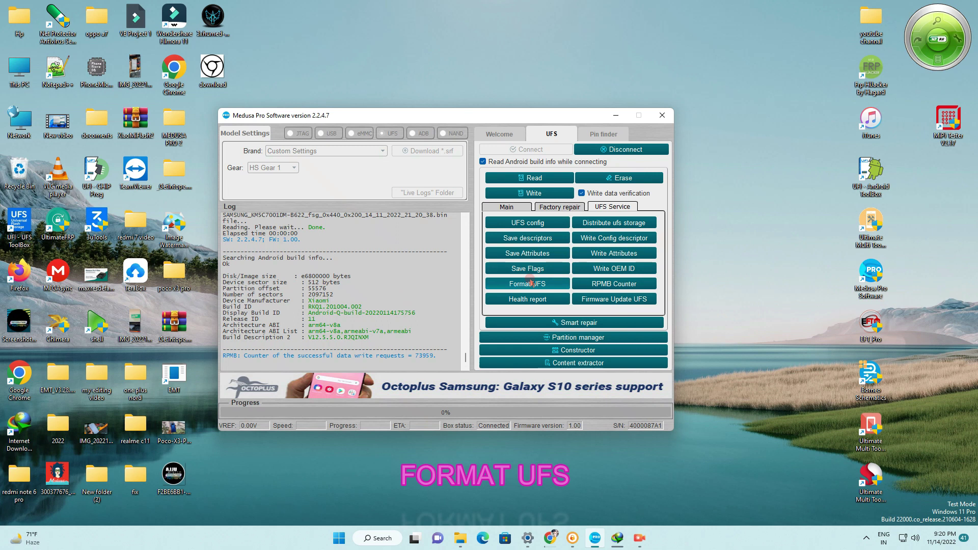
left_click(529, 284)
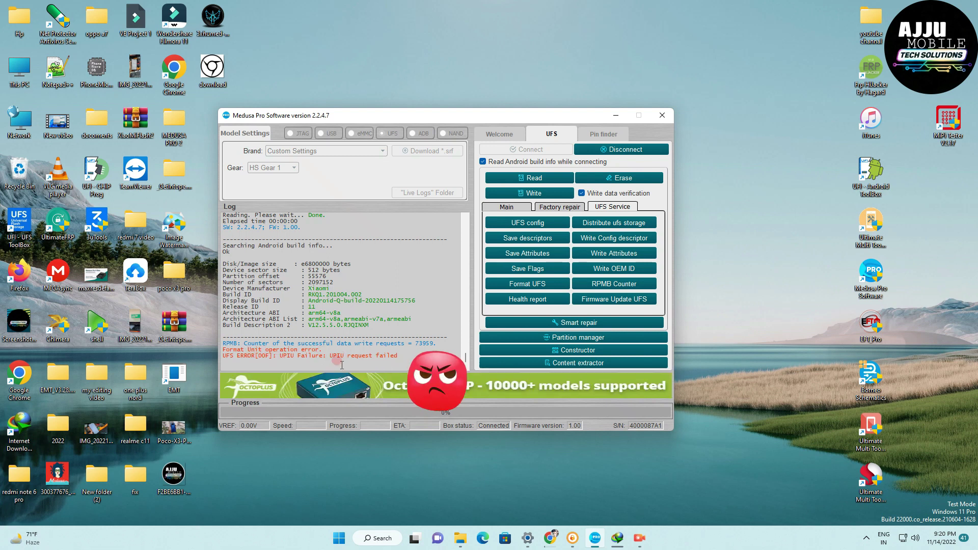
Examine the format messages in the log and request the chip's health report
left_click_drag(330, 360, 224, 341)
left_click(330, 294)
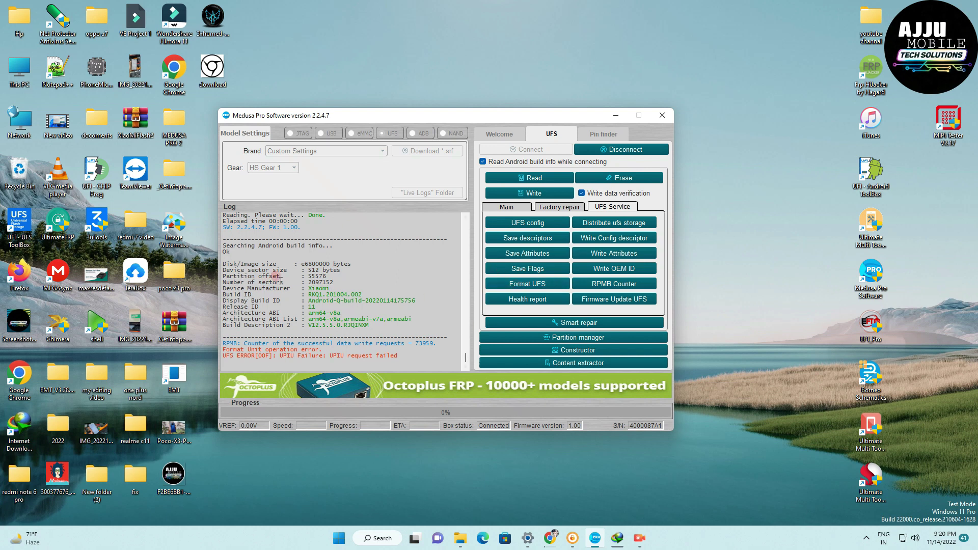
scroll(348, 347, "up", 3)
scroll(348, 347, "down", 3)
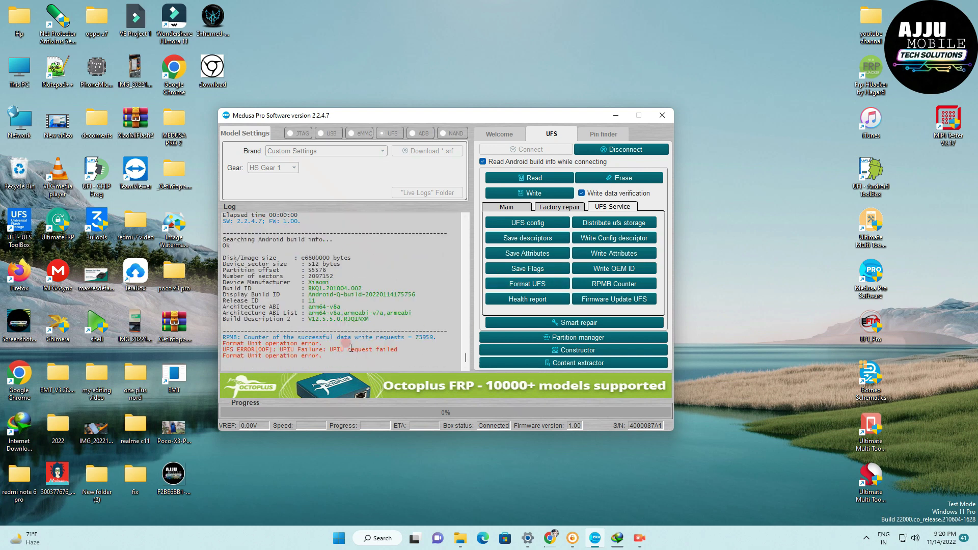
left_click(523, 299)
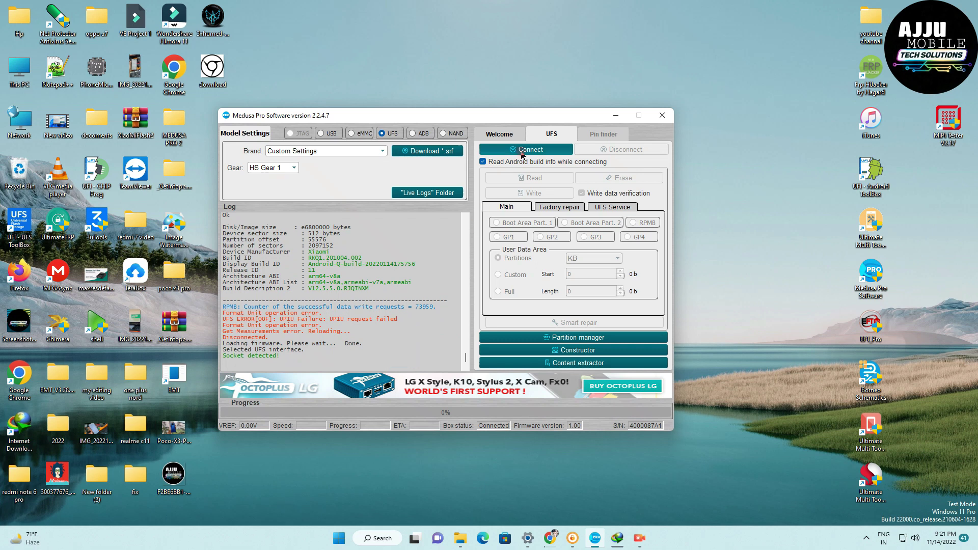
Connect to the UFS chip again and check the log for its Android build info and physical partition sizes
left_click(517, 151)
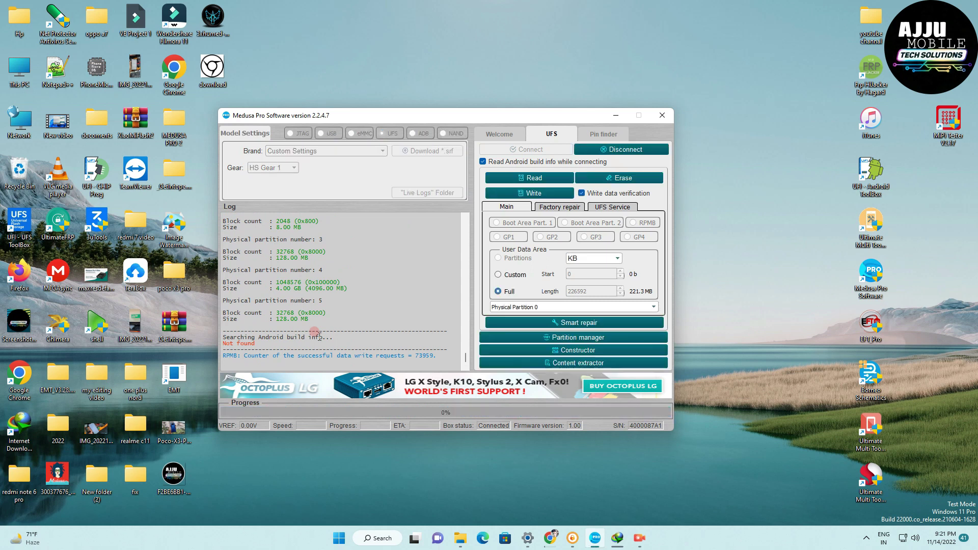
left_click_drag(368, 331, 209, 331)
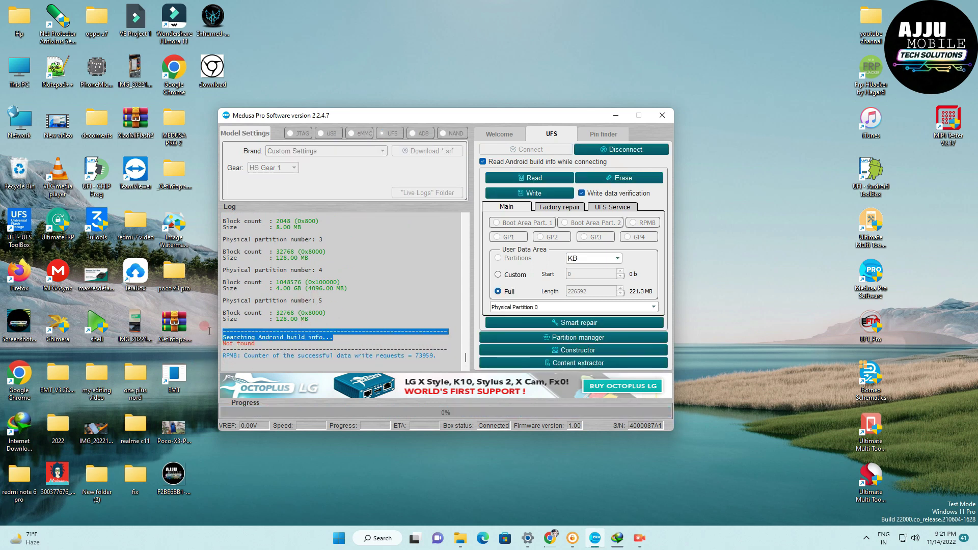
scroll(313, 289, "up", 5)
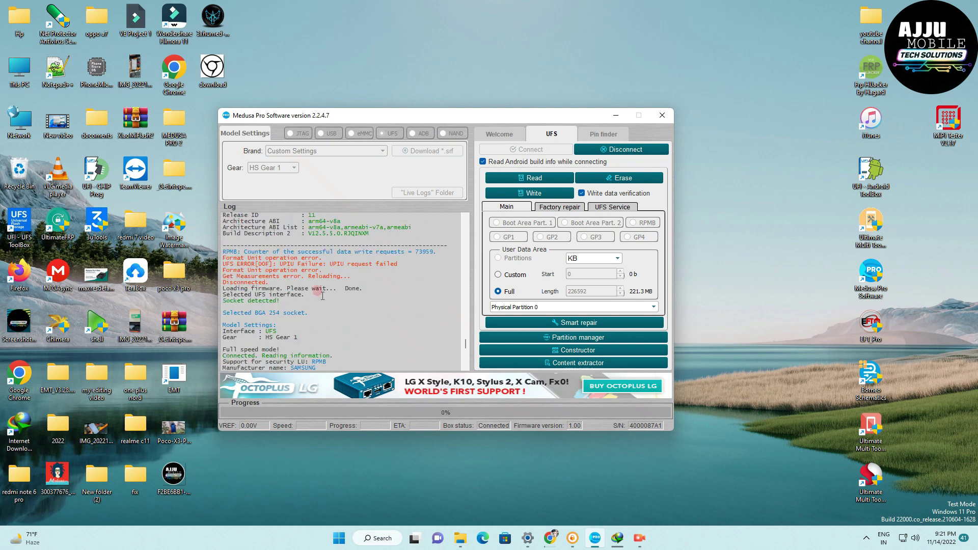
scroll(322, 300, "down", 5)
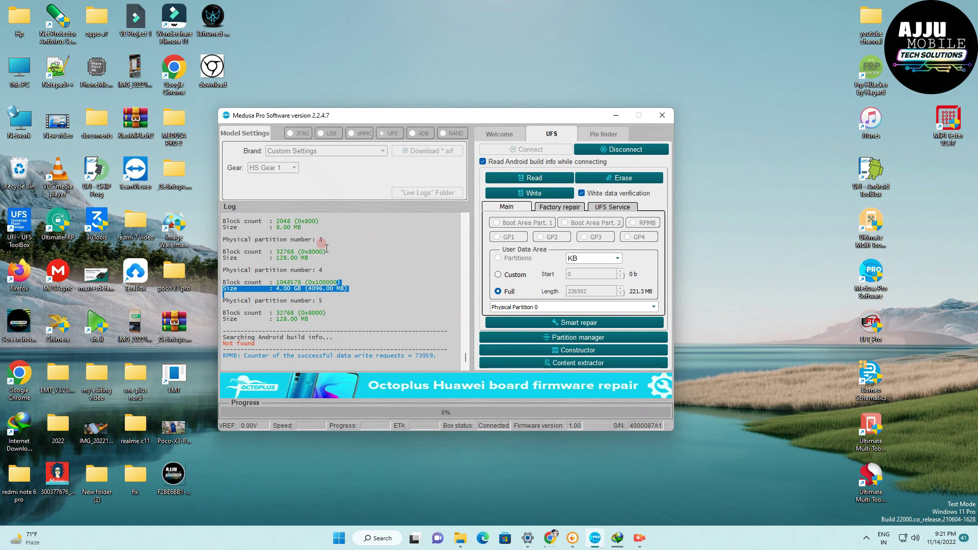
Review the physical partition sizes and Android build info in the log, and check the chip's partition list in the Constructor
scroll(325, 247, "up", 2)
left_click_drag(325, 247, 323, 408)
left_click(342, 282)
scroll(338, 284, "down", 3)
left_click_drag(365, 356, 191, 323)
left_click(369, 285)
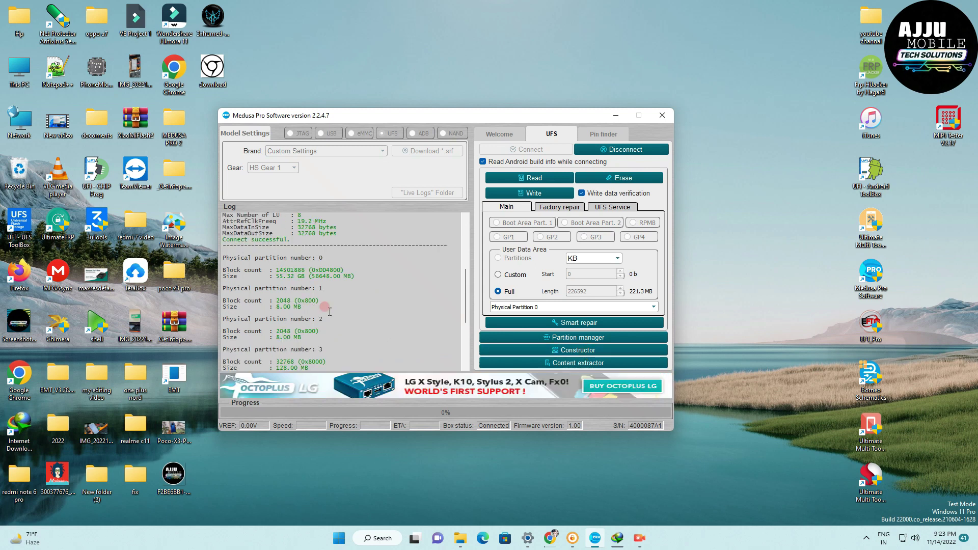
left_click(564, 351)
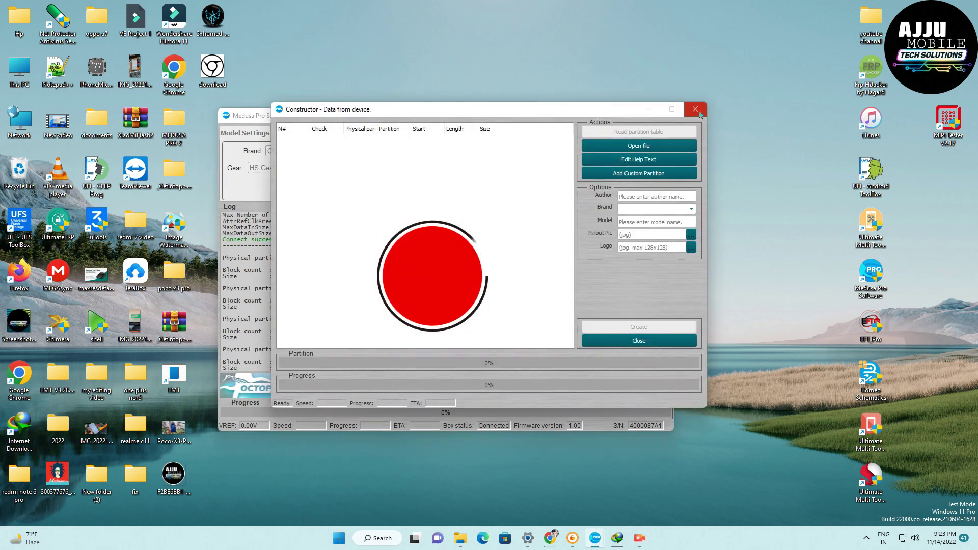
left_click(624, 340)
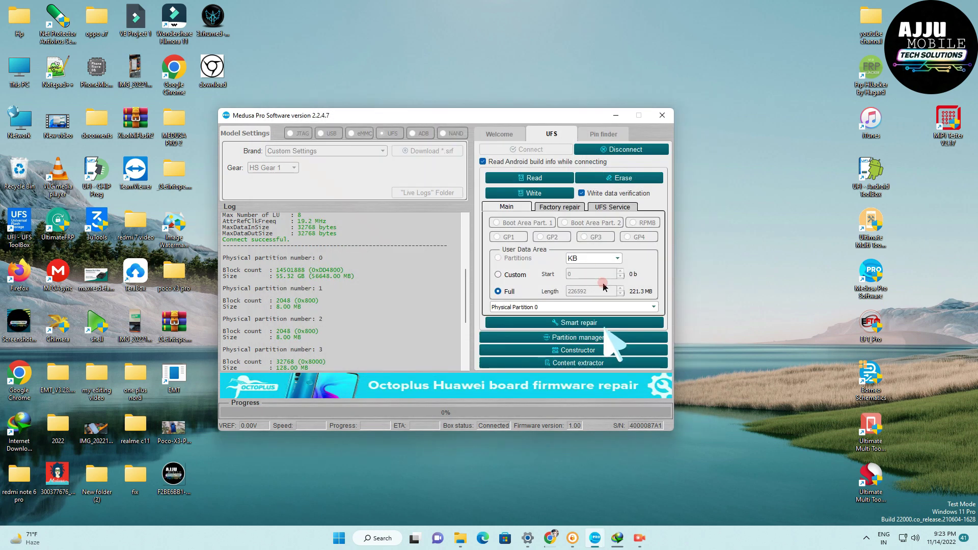
Start Smart repair and load the SRF backup "Xiaomi_poco x3 pro" from New folder on Local Disk (G:)
left_click(618, 328)
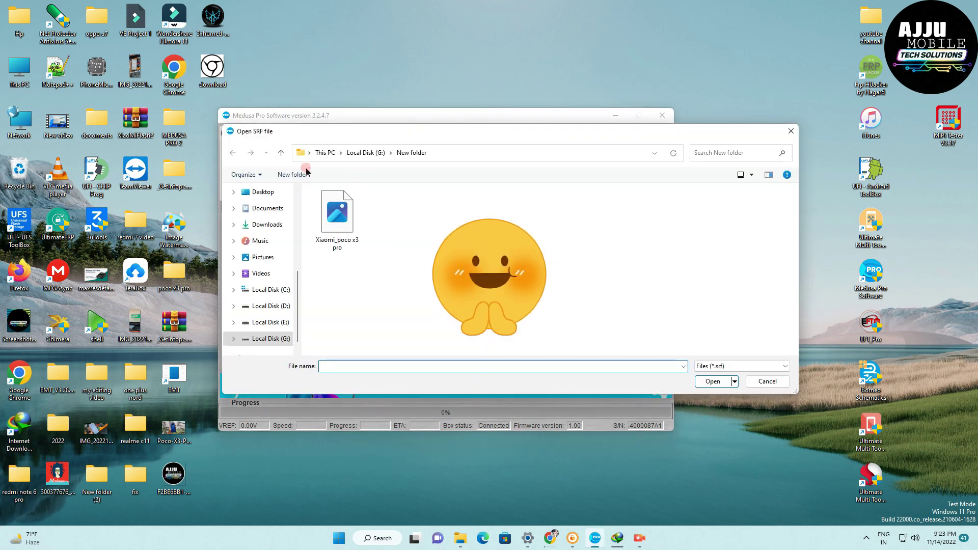
left_click(281, 153)
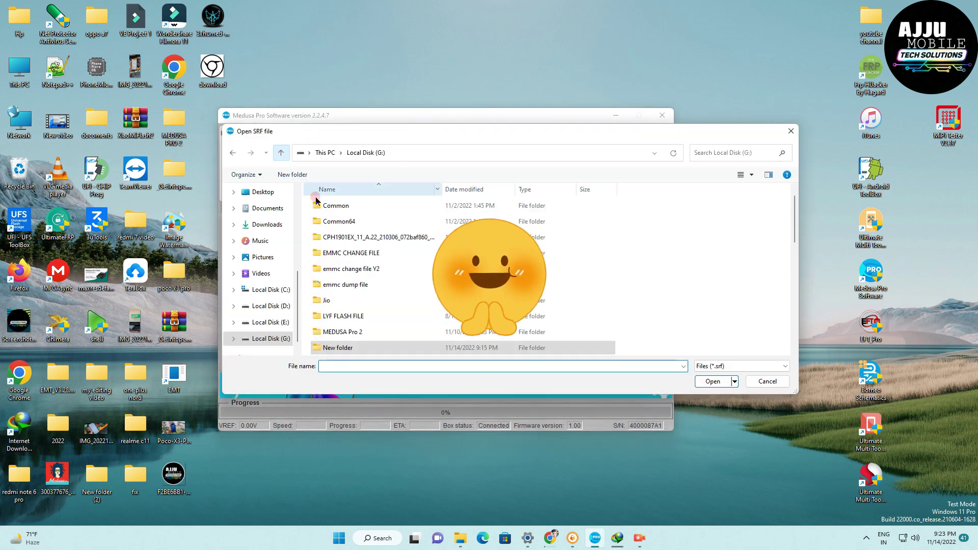
double_click(341, 348)
double_click(338, 224)
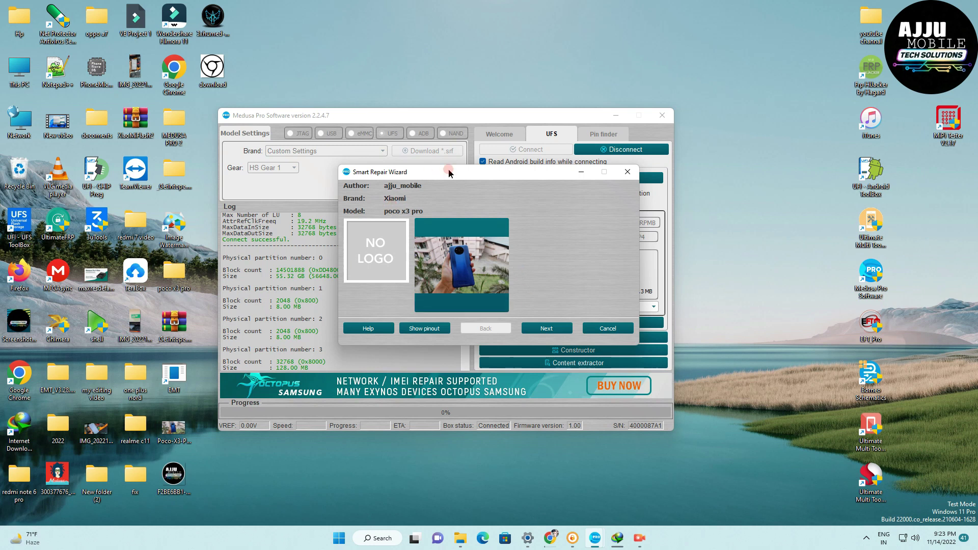
Review the backup's contents in the Smart Repair Wizard, start the repair, and move the wizard off the log while it writes
left_click(385, 273)
left_click(532, 329)
left_click(461, 204)
left_click_drag(627, 209, 629, 283)
left_click(544, 329)
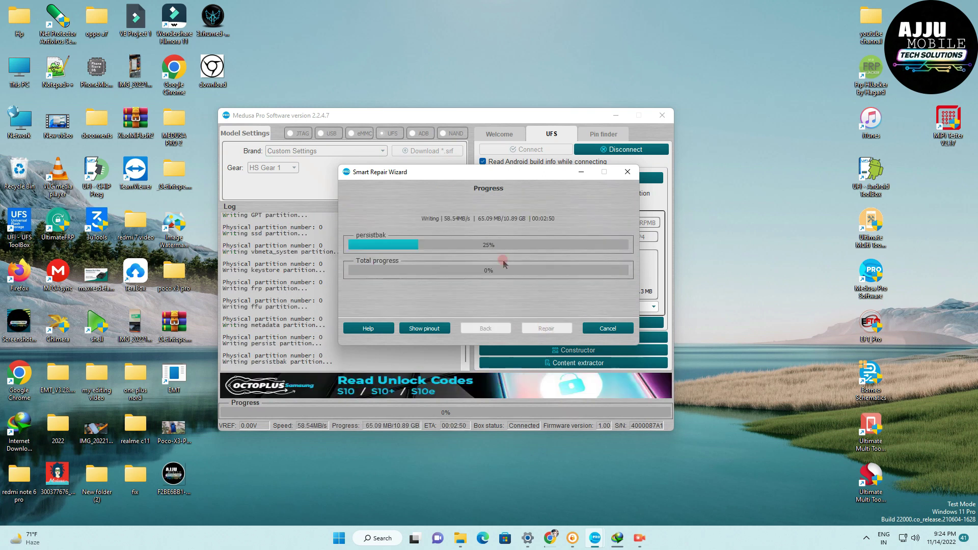
left_click_drag(453, 178, 598, 181)
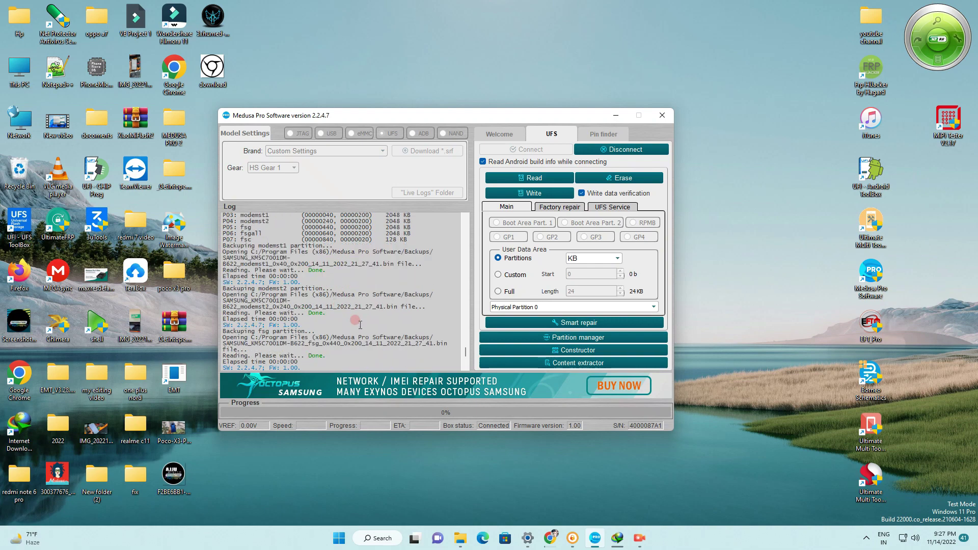
Request the UFS chip's health report from the UFS service functions
left_click(612, 206)
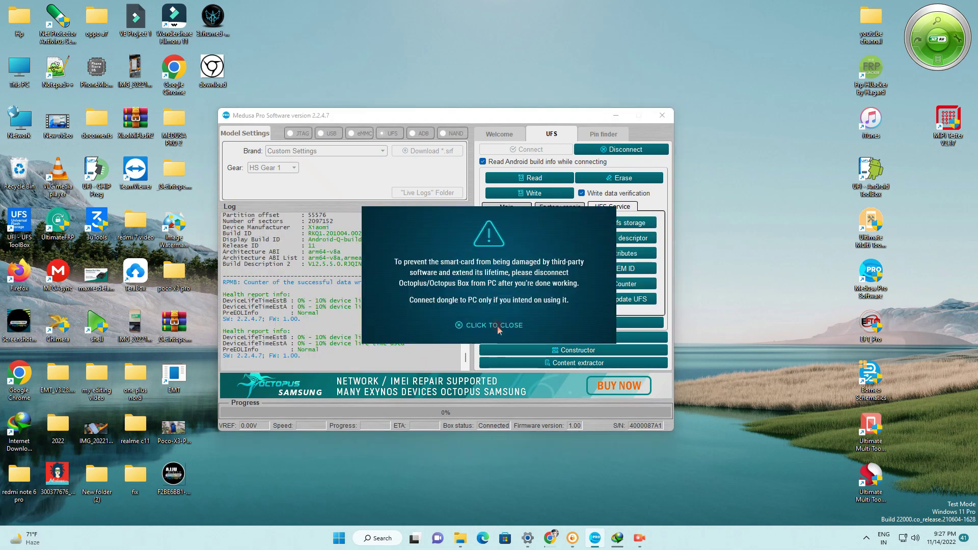